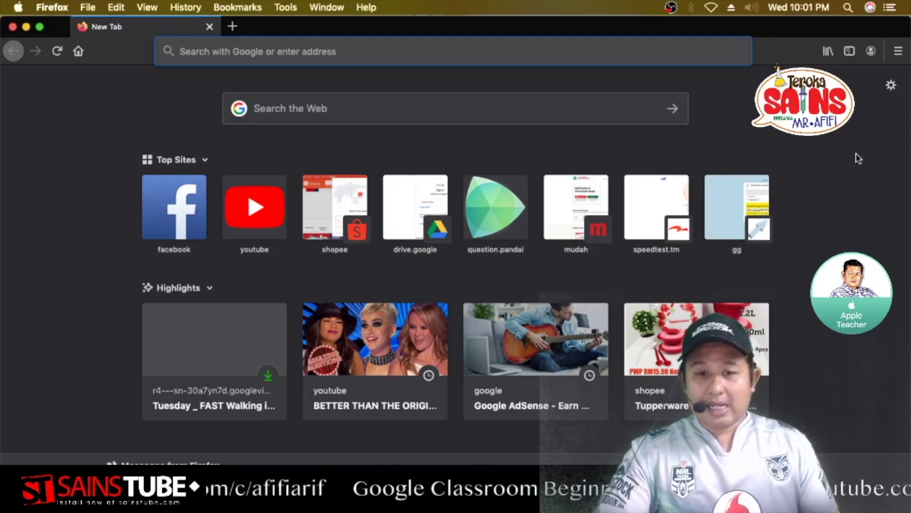
# - Open a new private browsing window
pyautogui.click(898, 51)
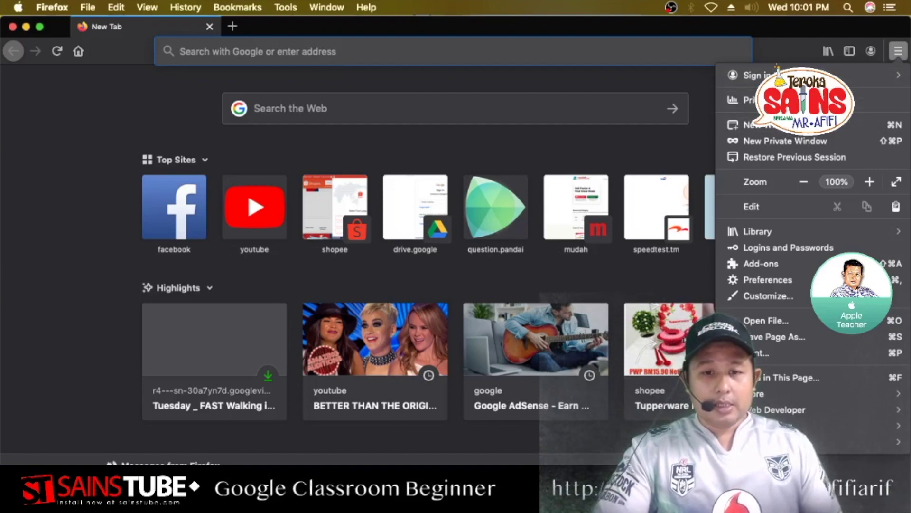
pyautogui.moveTo(655, 23); pyautogui.dragTo(433, 24)
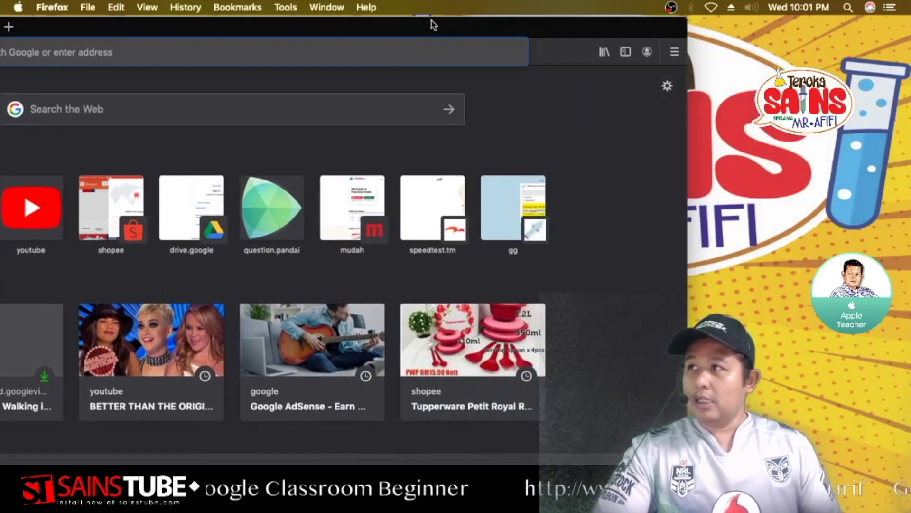
pyautogui.click(674, 52)
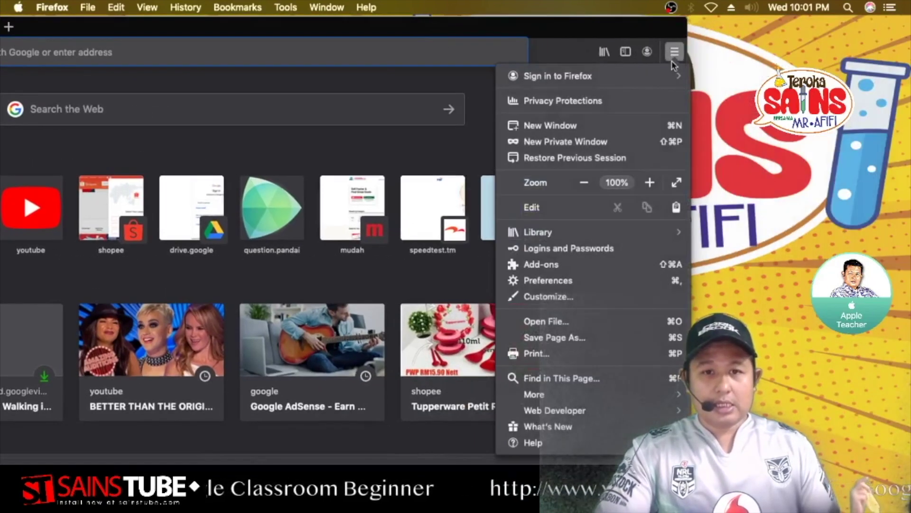
pyautogui.click(618, 141)
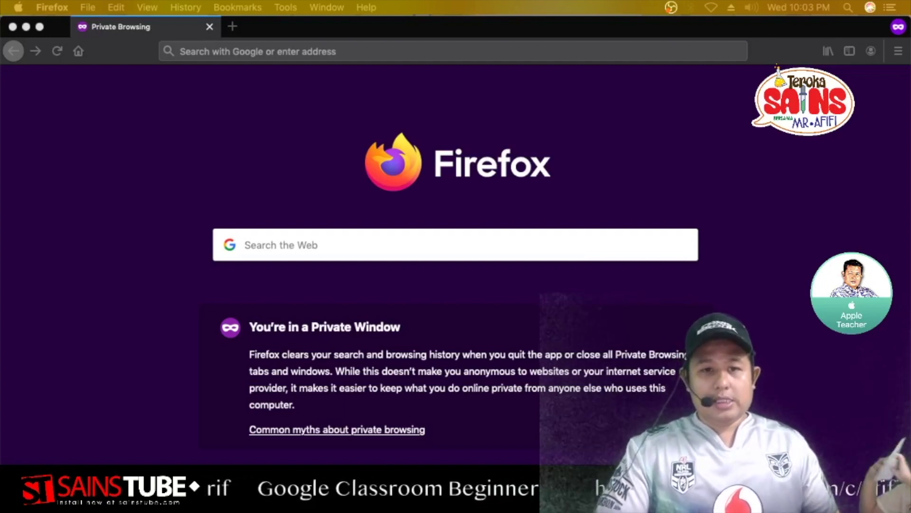
# - Search the web for "google classroom" and open the Google Classroom result
pyautogui.click(298, 51)
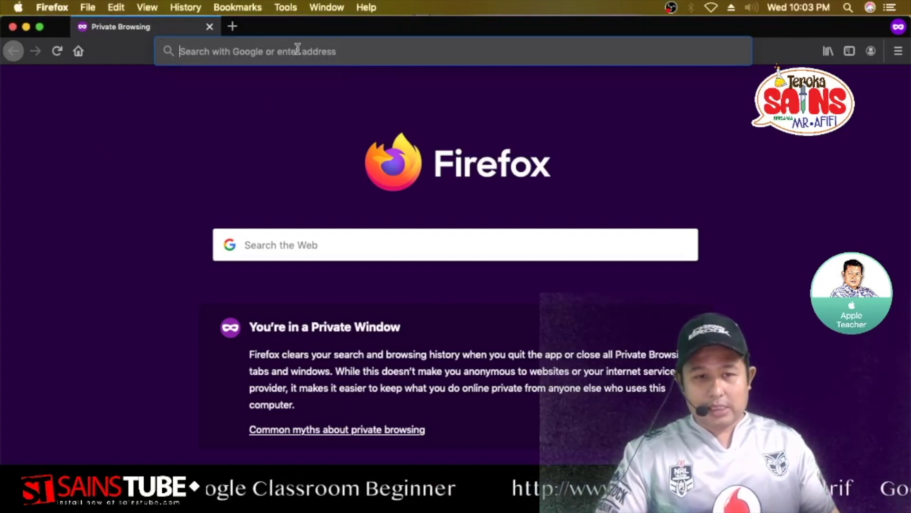
pyautogui.write('goog')
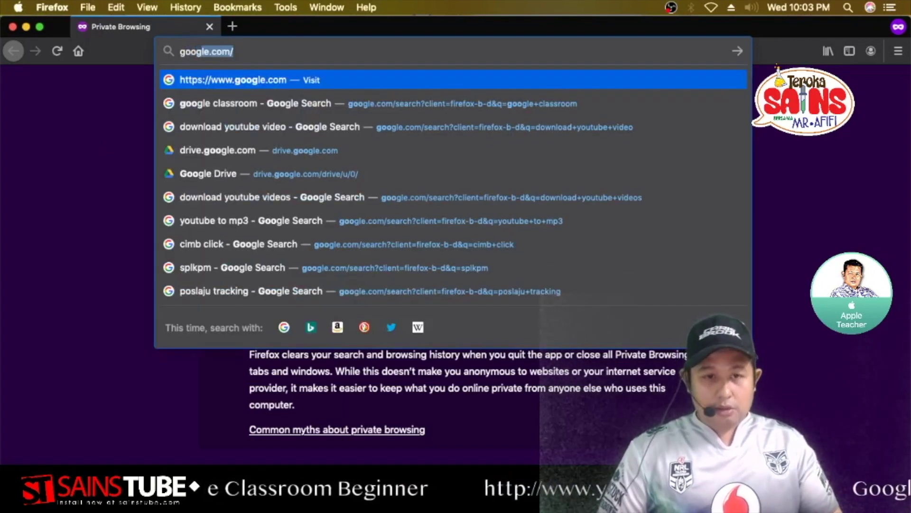
pyautogui.write('le class')
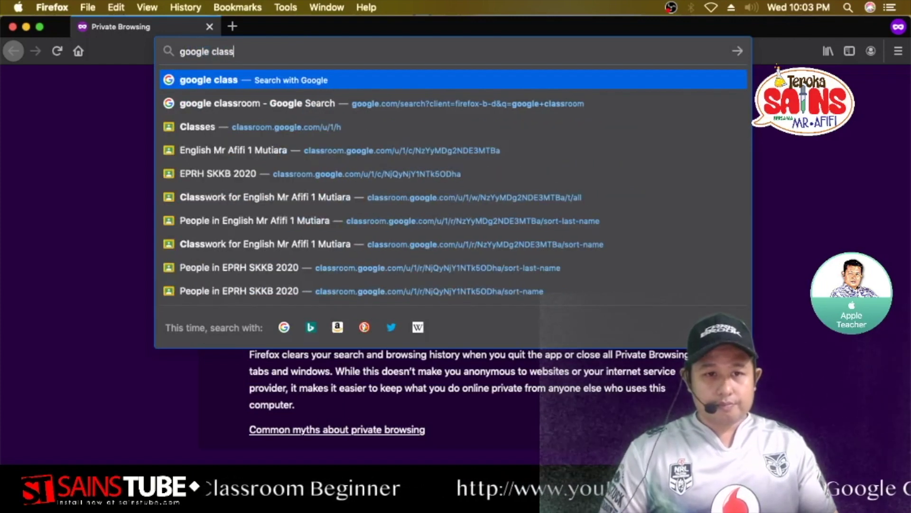
pyautogui.write('room')
pyautogui.press('Return')
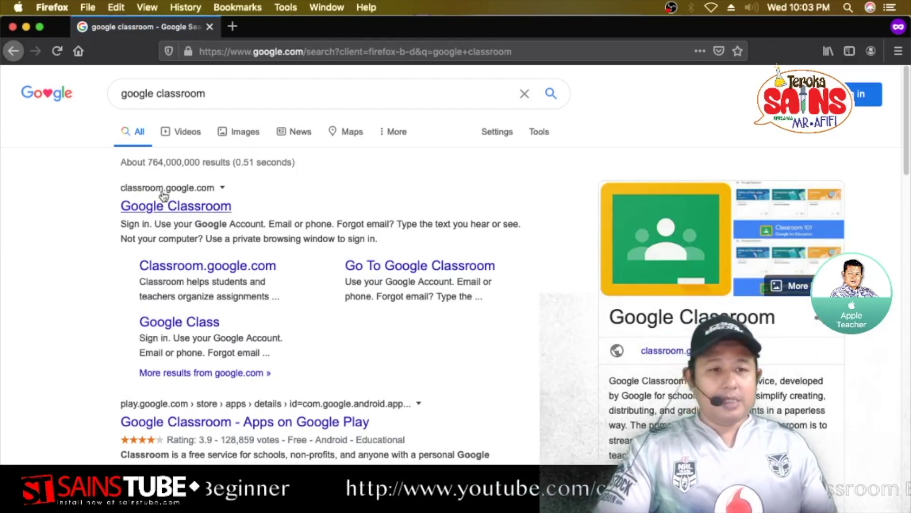
pyautogui.click(172, 209)
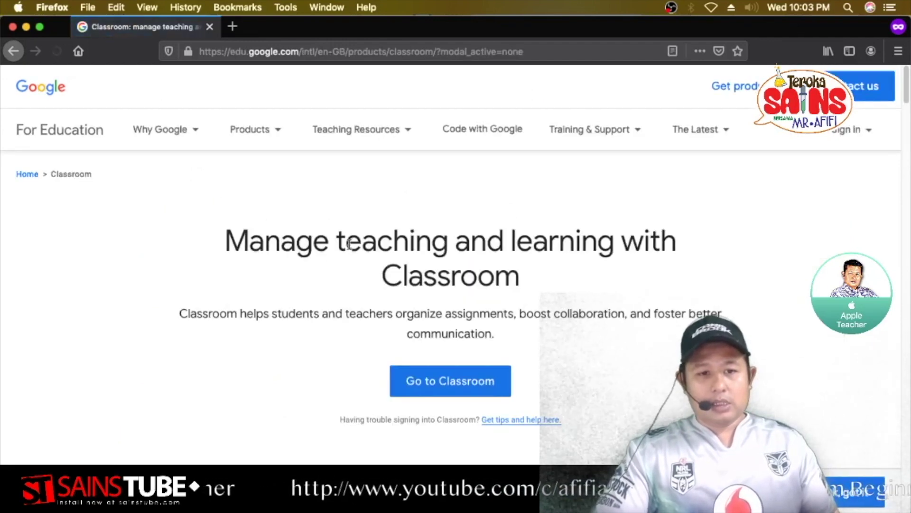
# - Go to Classroom from the Google for Education product page to reach the account sign-in page
pyautogui.moveTo(876, 129)
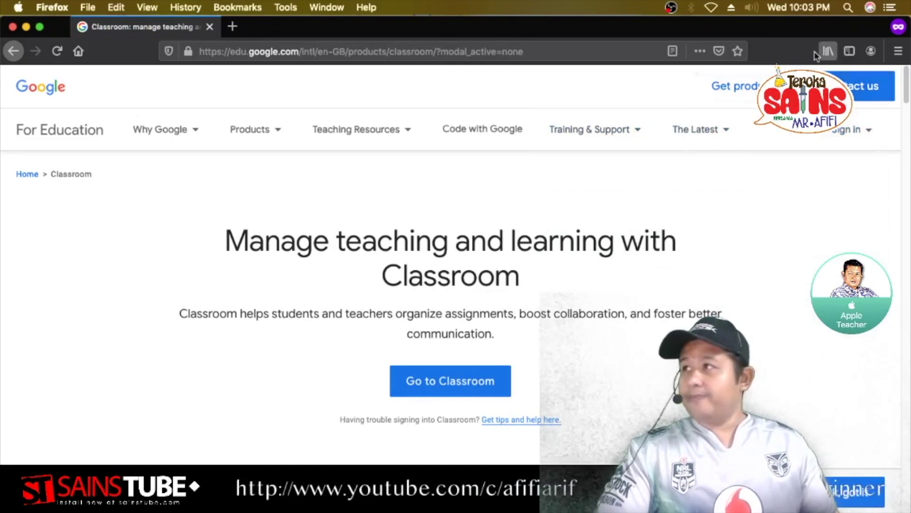
pyautogui.scroll(-3, 633, 315)
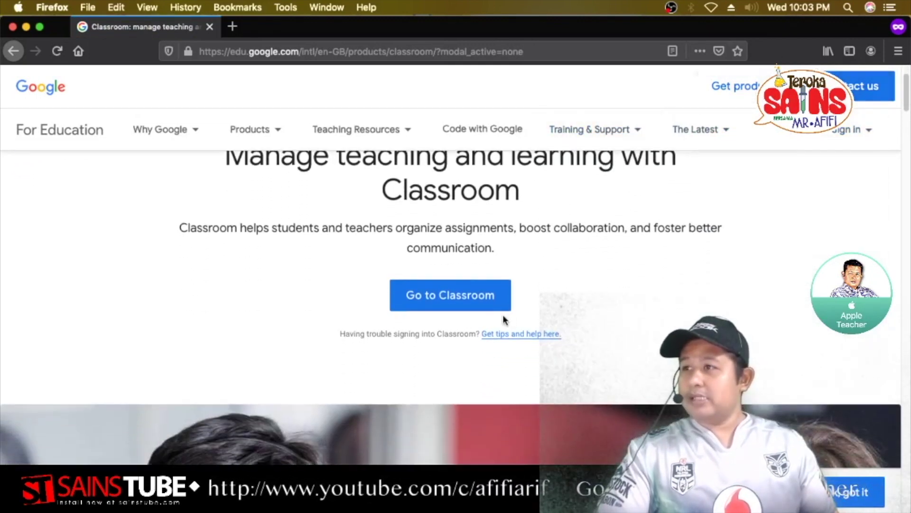
pyautogui.scroll(3, 503, 319)
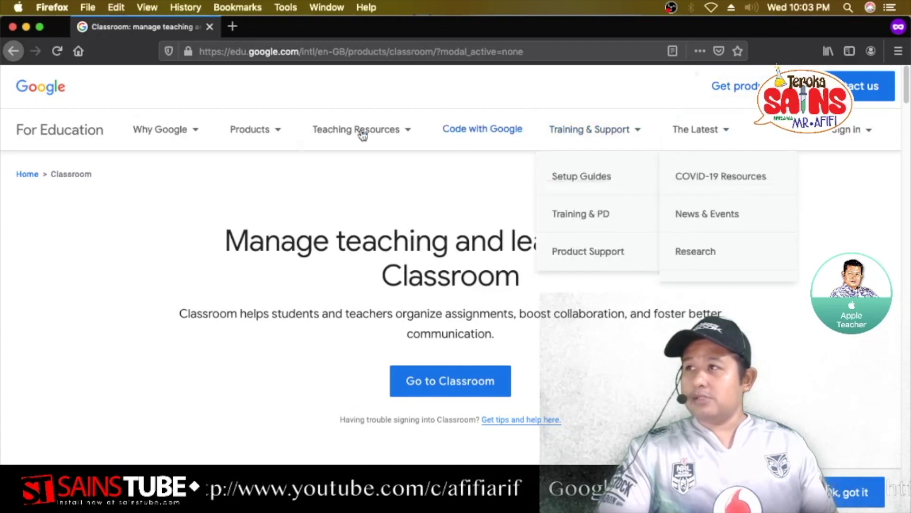
pyautogui.click(450, 386)
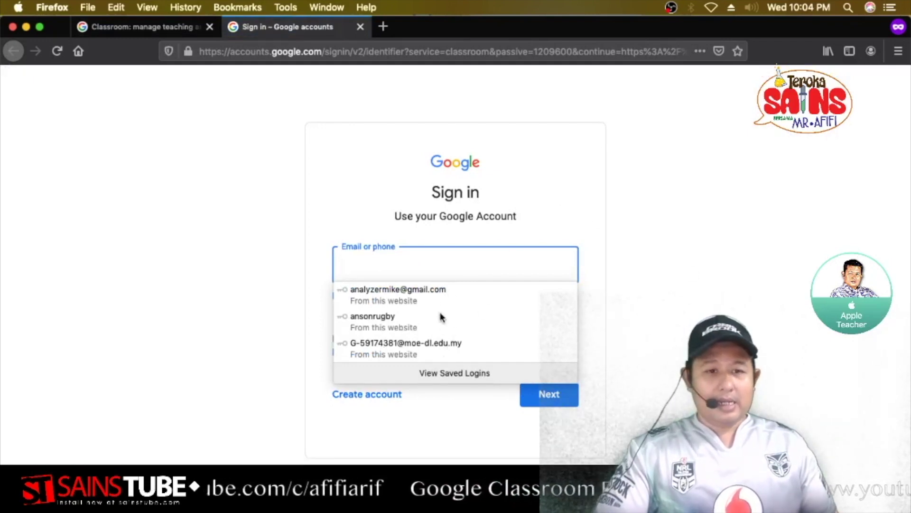
# - Sign in to Google Classroom with the saved school account's e-mail and its saved account password
pyautogui.click(651, 244)
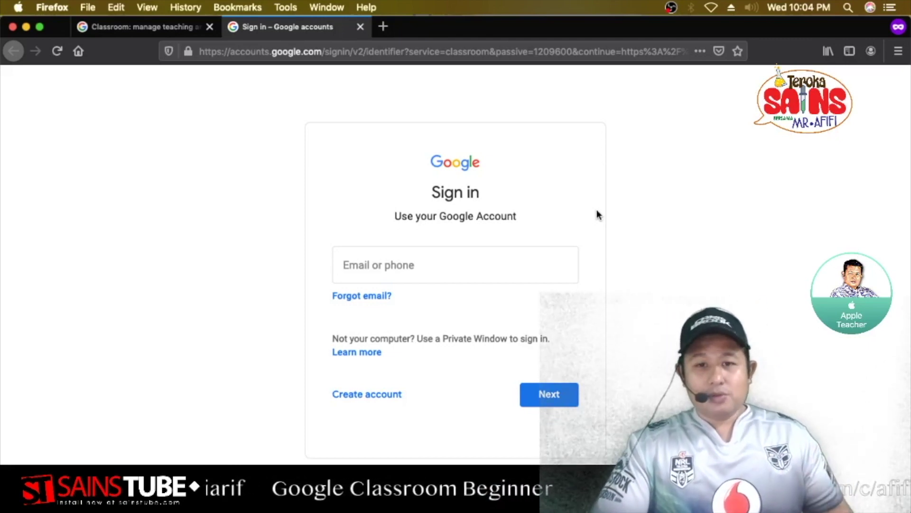
pyautogui.click(455, 272)
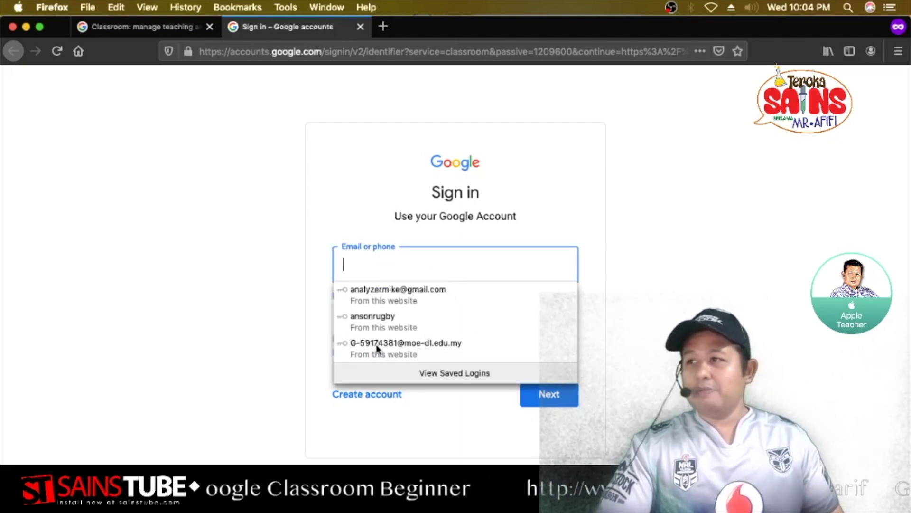
pyautogui.click(421, 347)
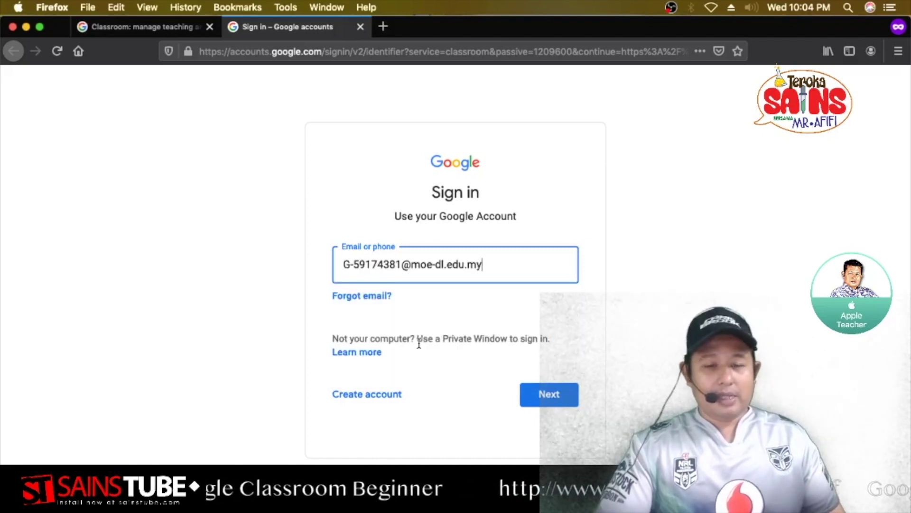
pyautogui.click(531, 394)
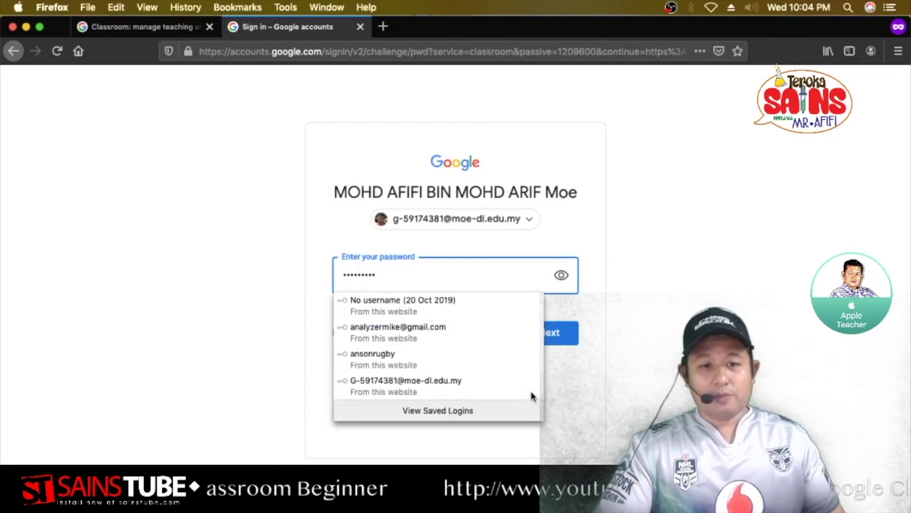
pyautogui.click(625, 286)
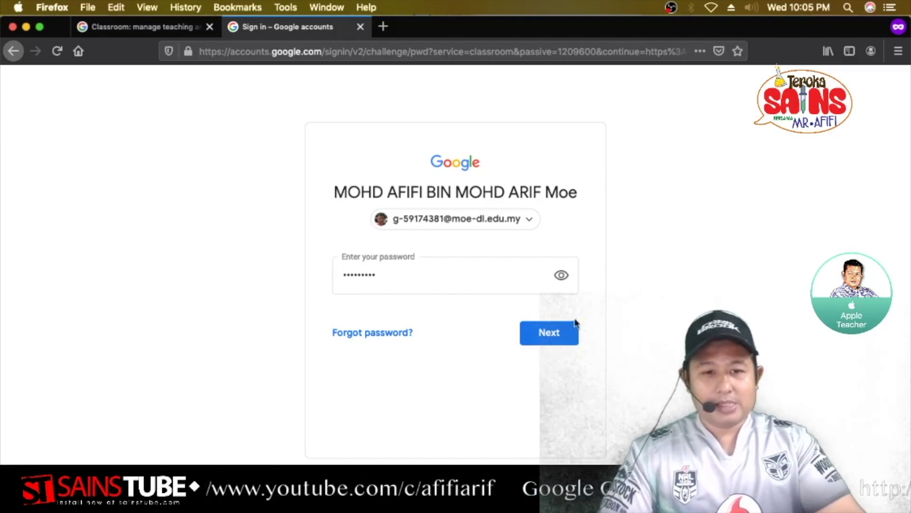
pyautogui.click(560, 334)
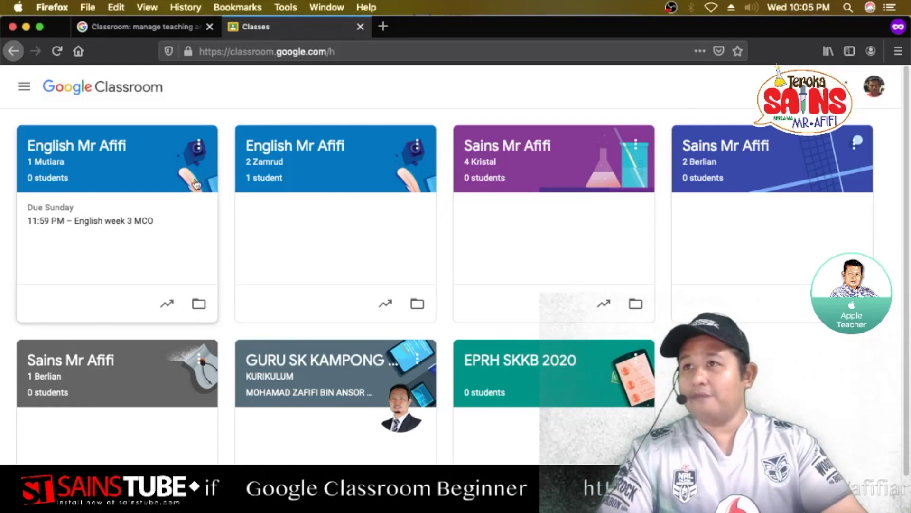
# - Examine the main navigation menu with its calendar, to-do and list of taught classes, and close it
pyautogui.click(24, 87)
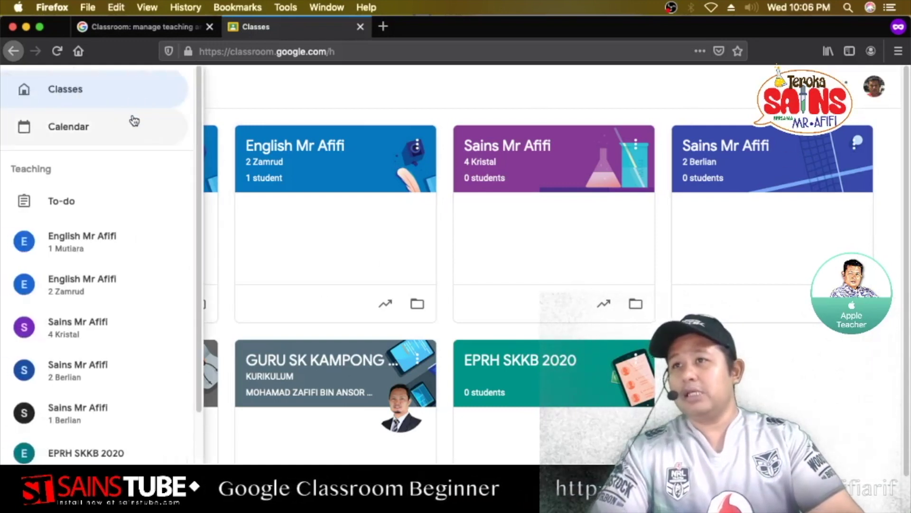
pyautogui.click(231, 99)
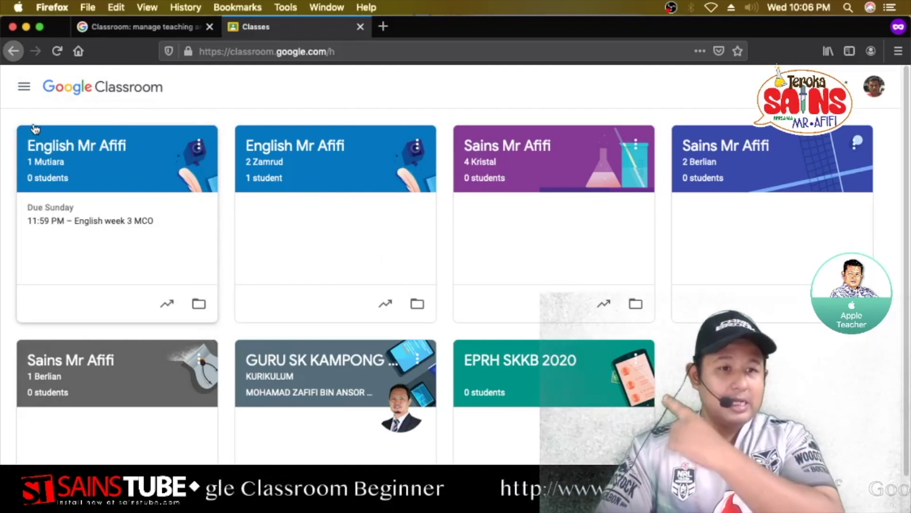
pyautogui.click(24, 88)
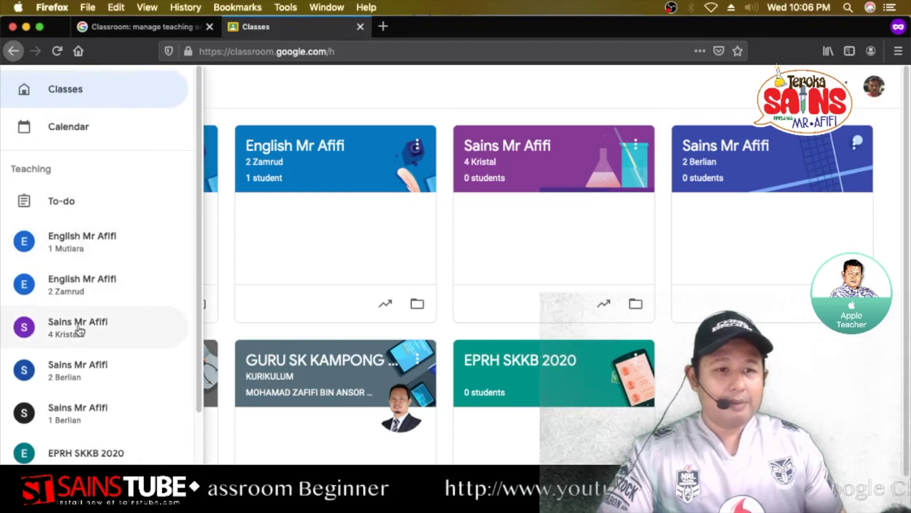
pyautogui.scroll(-5, 90, 361)
pyautogui.scroll(3, 101, 242)
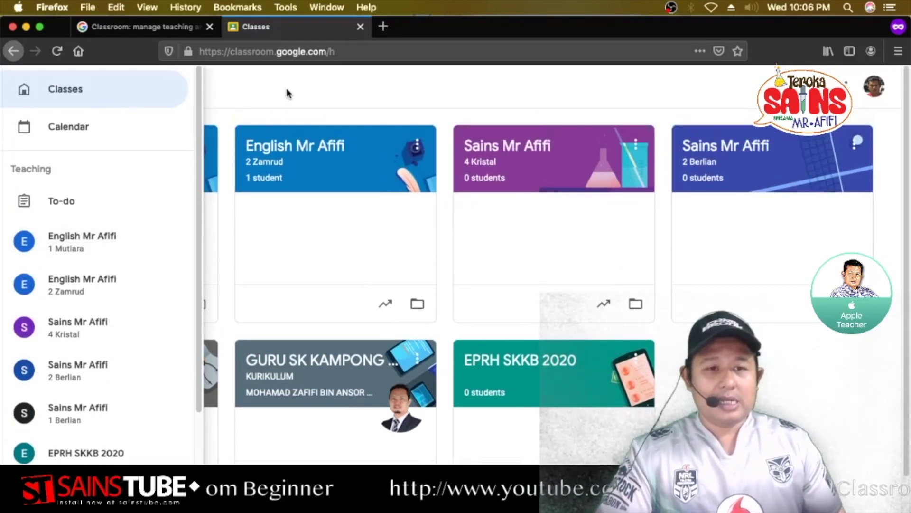
pyautogui.click(287, 93)
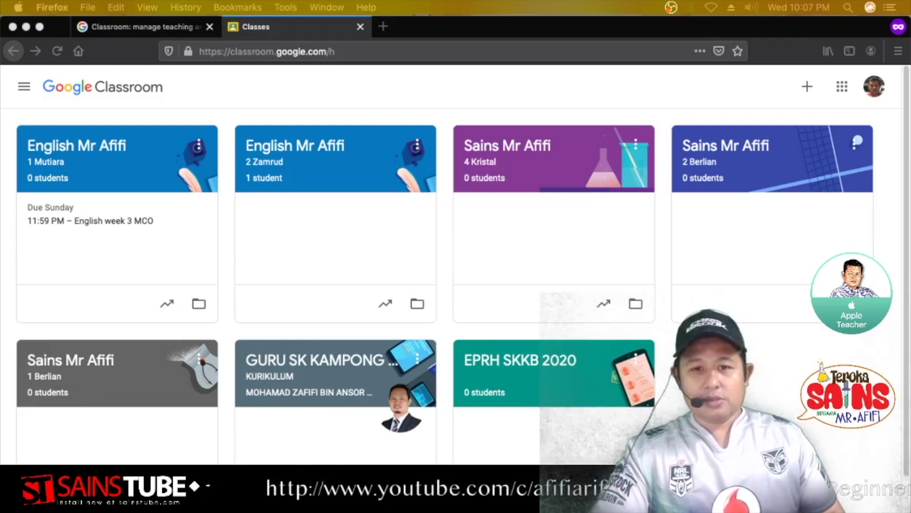
# - Start creating a new class and enter Sains 3 Mutiara as the class name
pyautogui.click(808, 86)
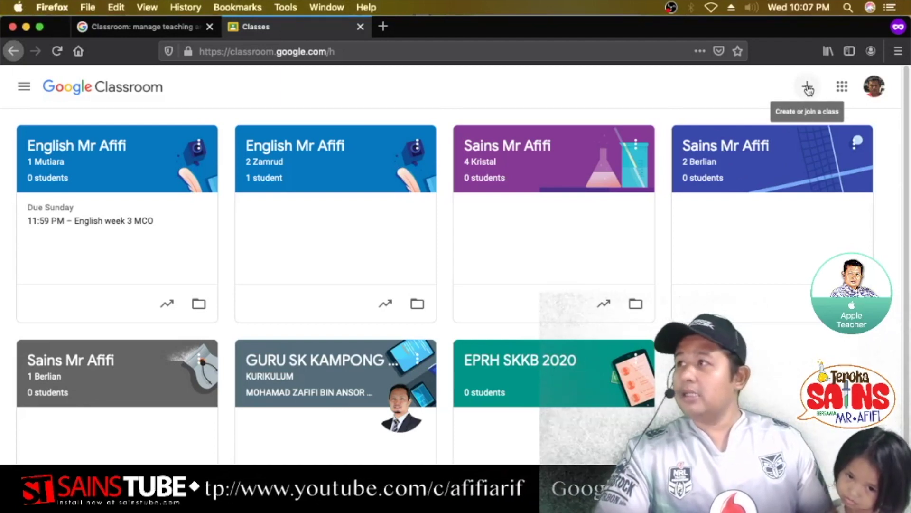
pyautogui.click(807, 88)
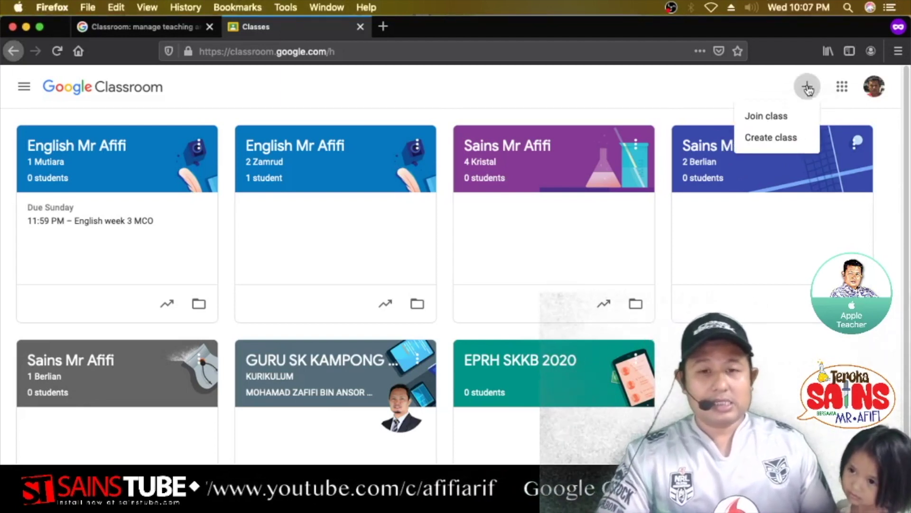
pyautogui.click(769, 143)
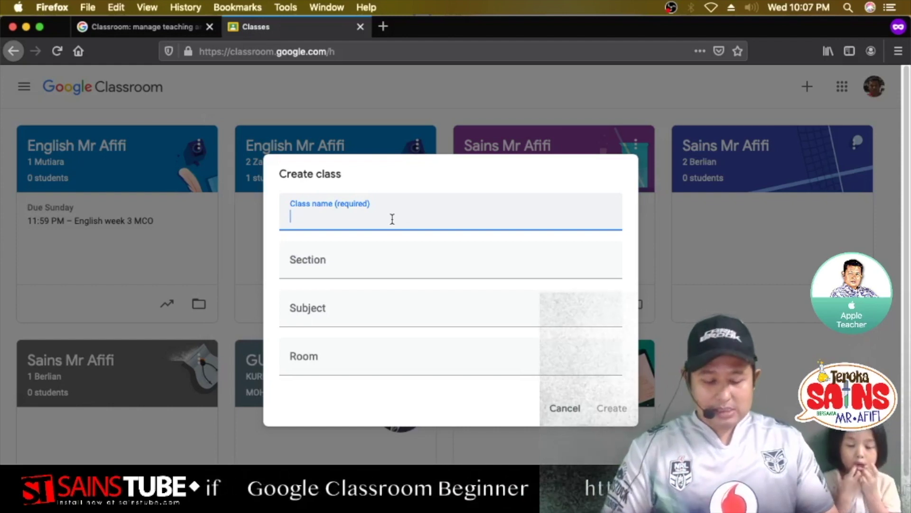
pyautogui.write('Sains')
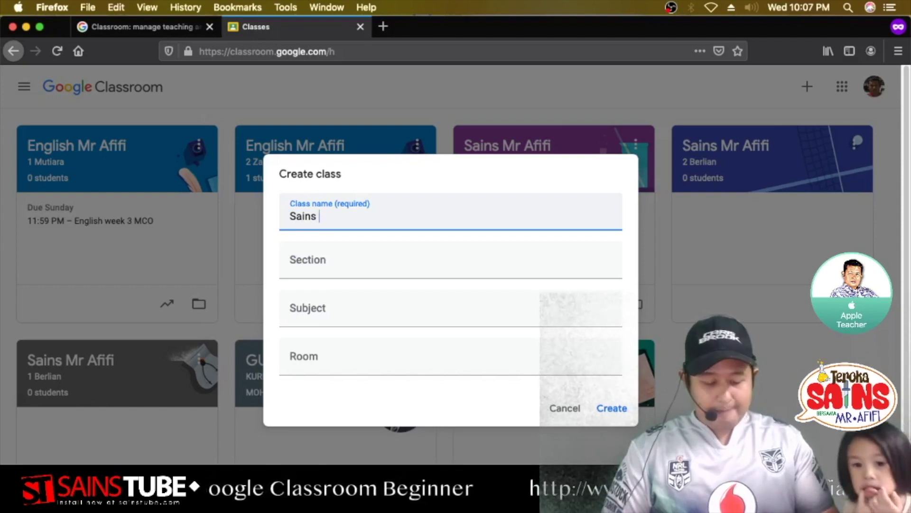
pyautogui.write(' 3 Mutiara')
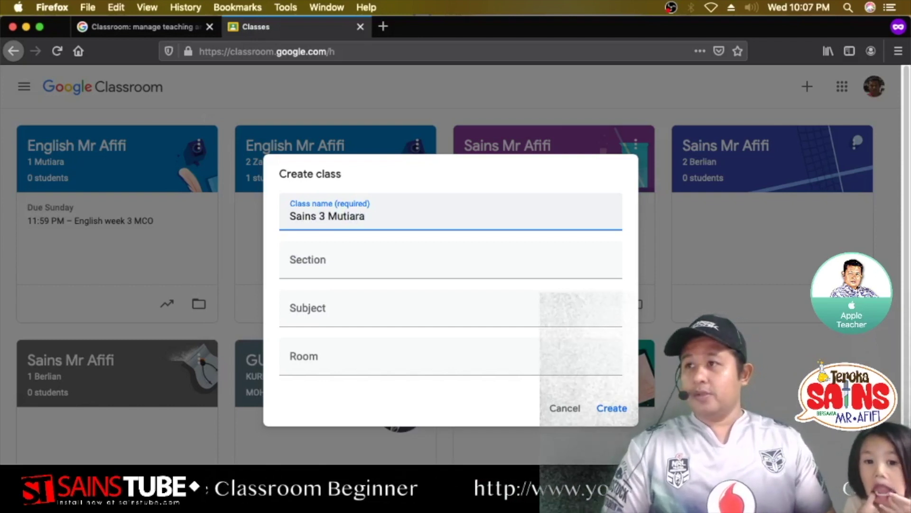
pyautogui.press('Tab')
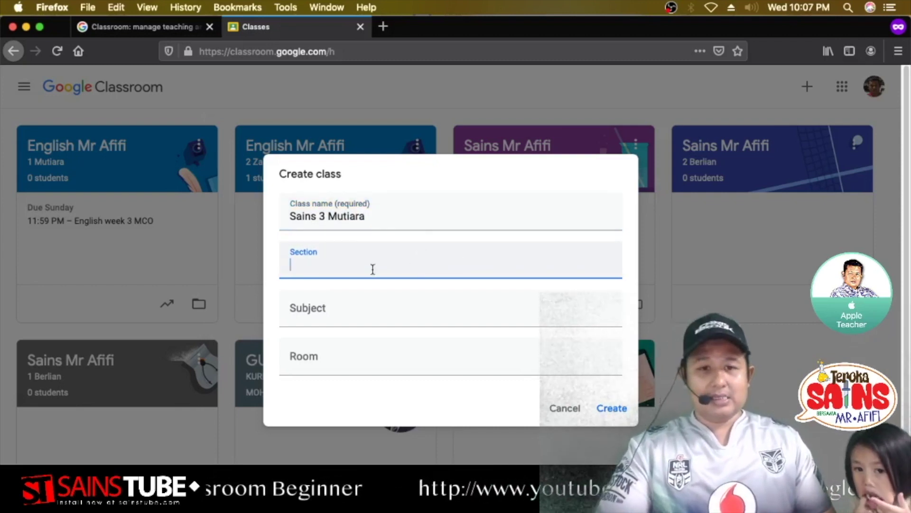
# - Change the class name to Sains followed by the teacher's name, and set the section to 3 Mutiara and the subject to Sains
pyautogui.moveTo(373, 223); pyautogui.dragTo(314, 221)
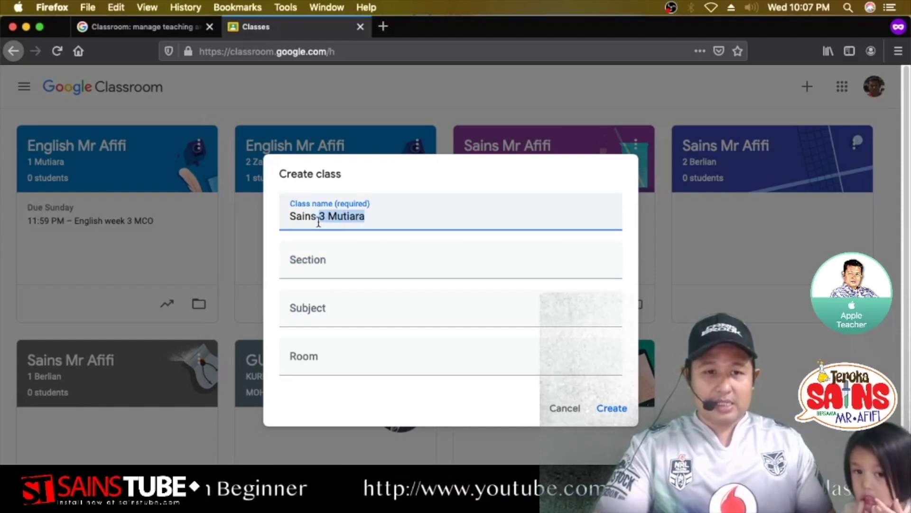
pyautogui.write('Mr Afifi')
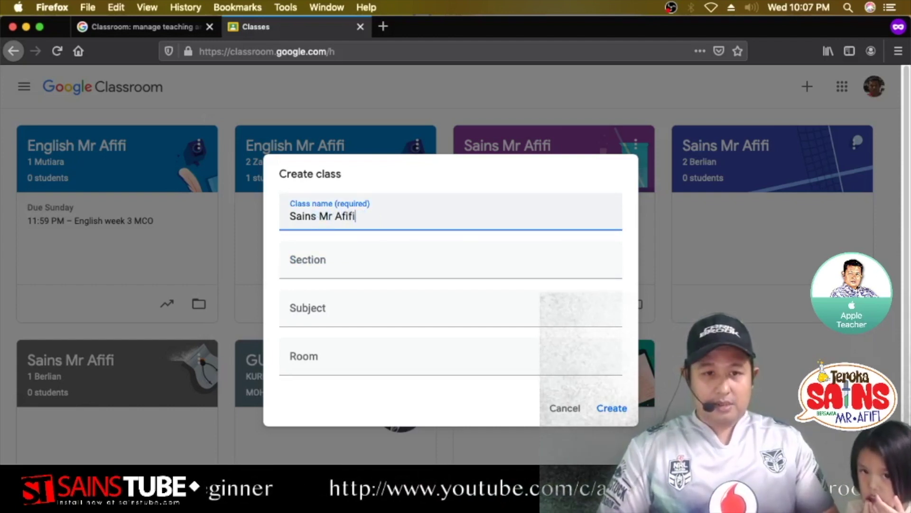
pyautogui.click(303, 264)
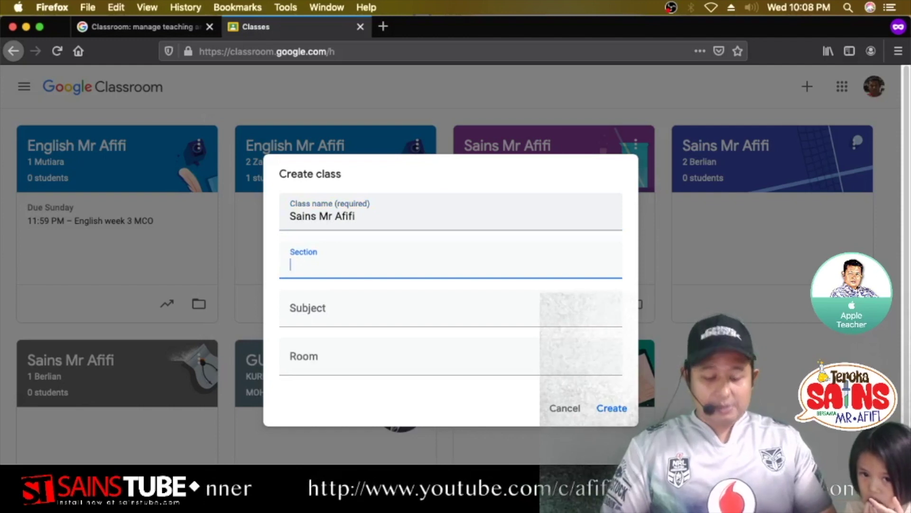
pyautogui.write('3 Mutiara')
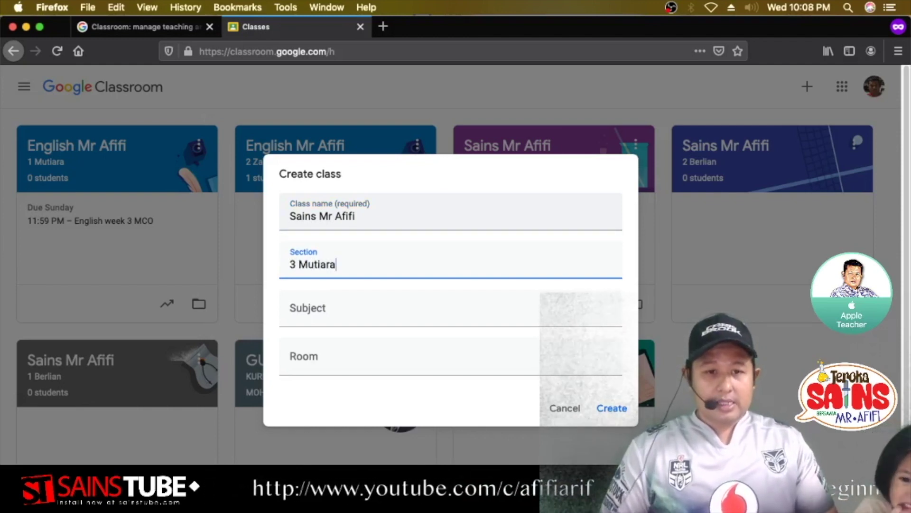
pyautogui.click(304, 313)
pyautogui.write('Sains')
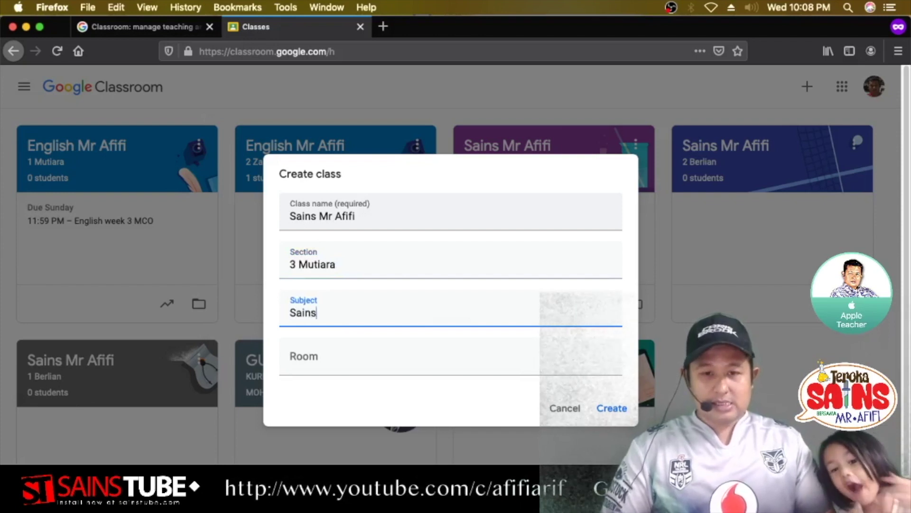
# - Set the new class's room to Tahun 3 and create the class
pyautogui.click(304, 361)
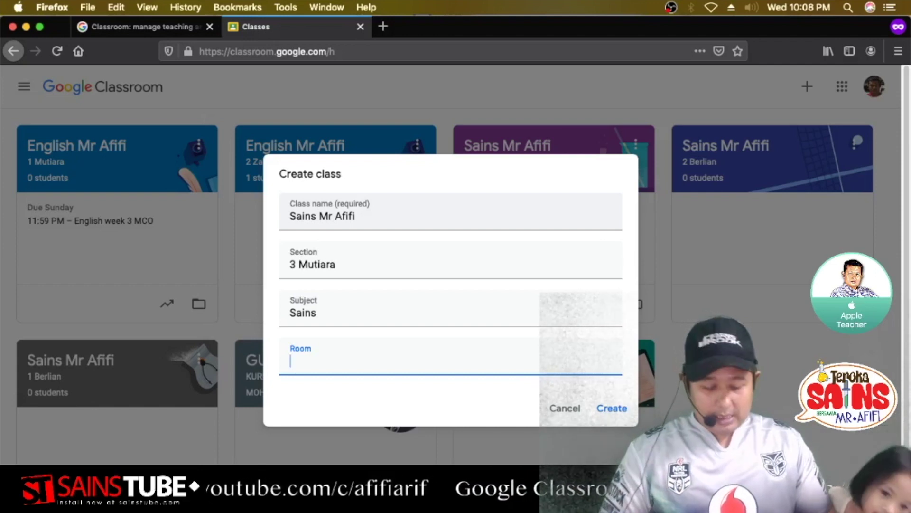
pyautogui.write('Tahun 3')
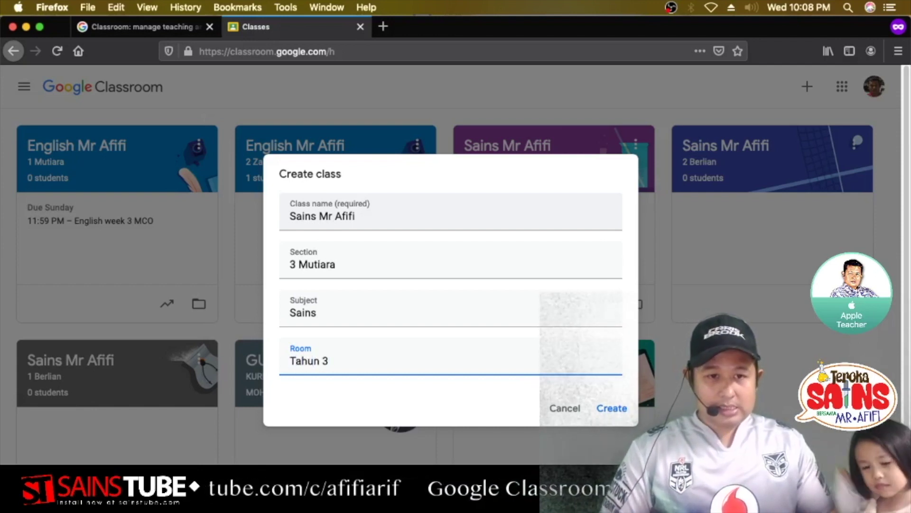
pyautogui.click(610, 408)
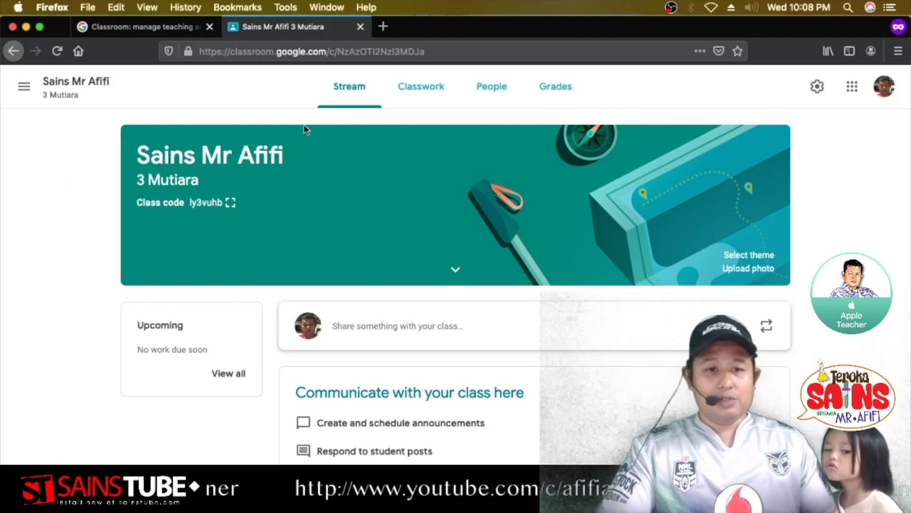
# - Open the form for inviting students from the new class's list of people
pyautogui.click(493, 92)
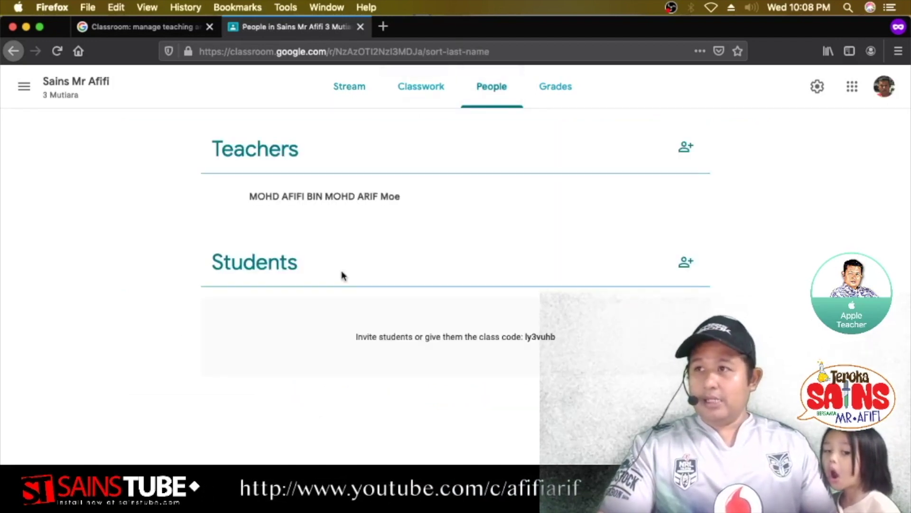
pyautogui.click(686, 265)
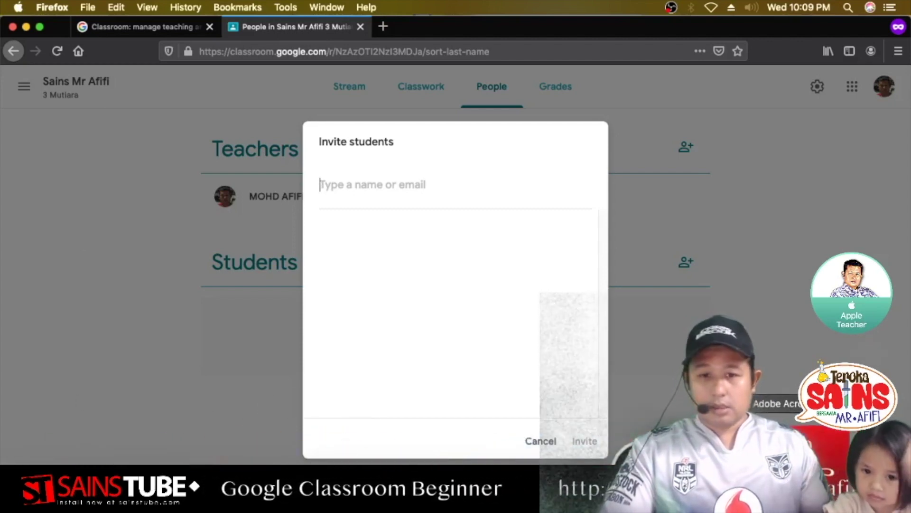
pyautogui.click(882, 505)
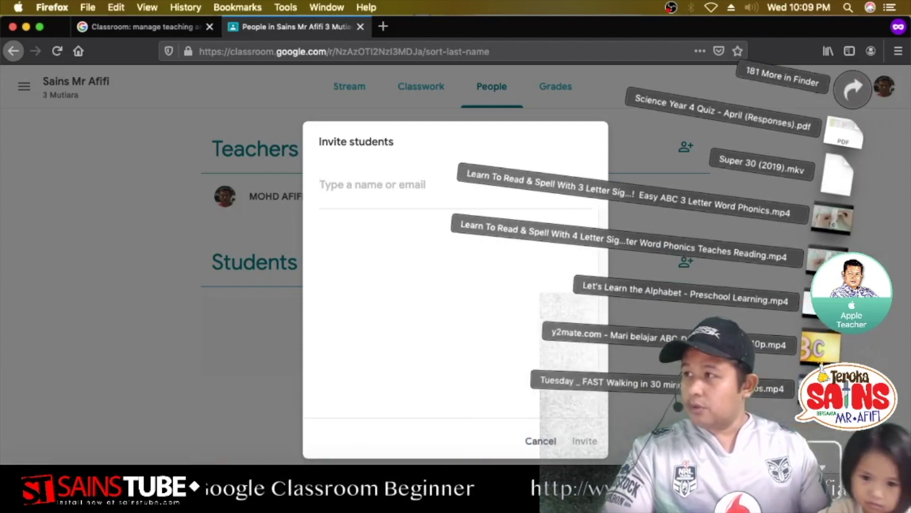
pyautogui.click(273, 298)
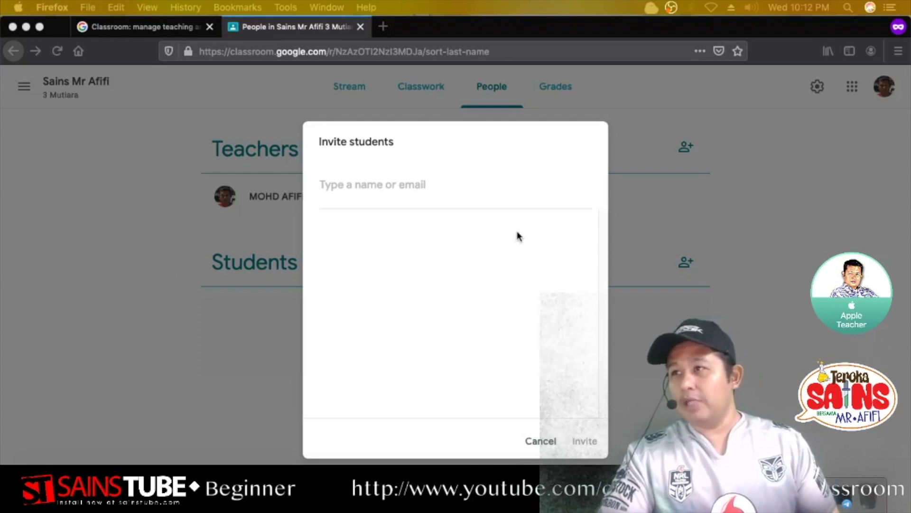
# - Paste the copied list of student e-mail addresses, add them all as recipients and send the invitations
pyautogui.click(464, 195)
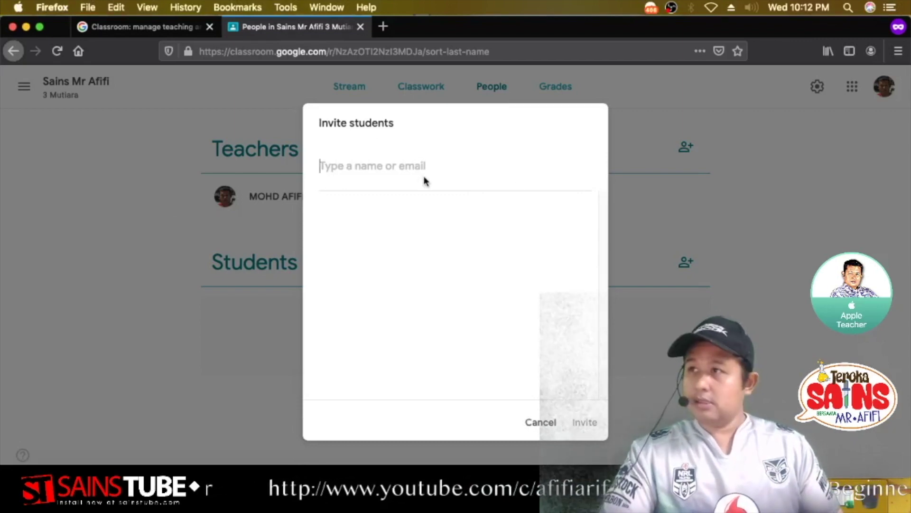
pyautogui.press('super+v')
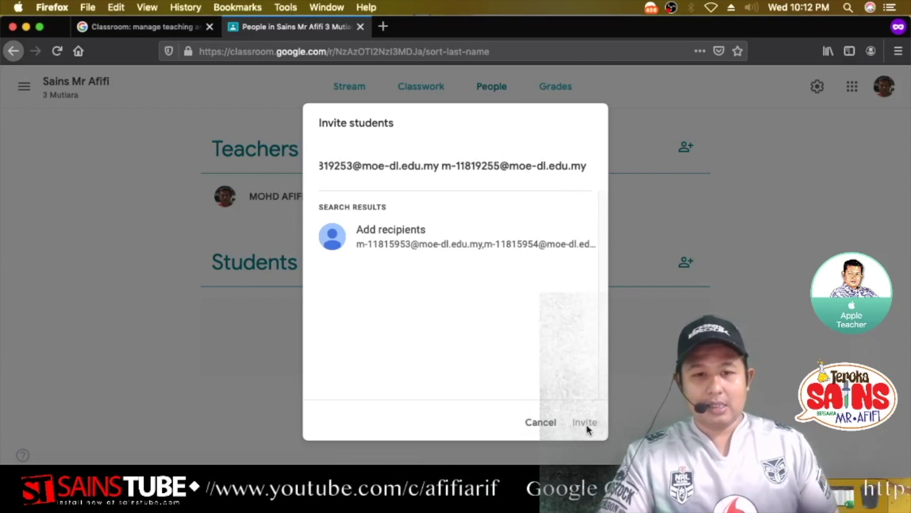
pyautogui.click(410, 245)
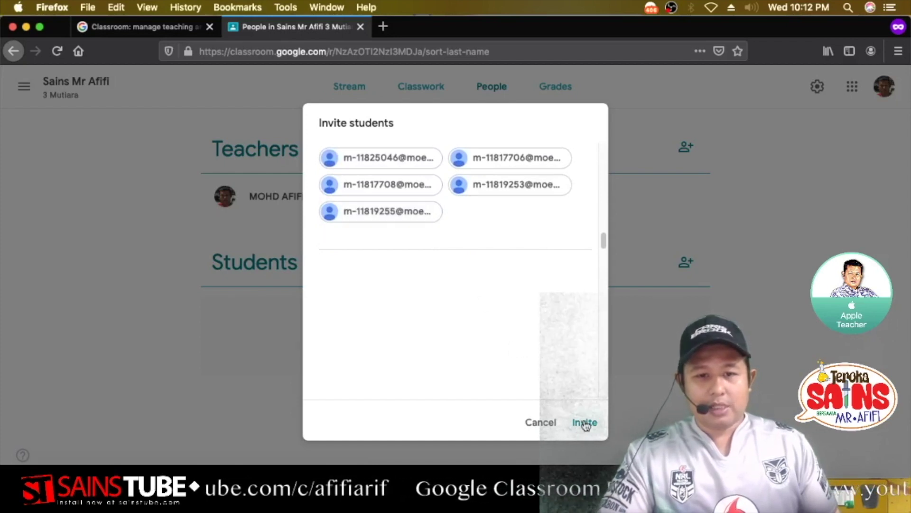
pyautogui.tripleClick(403, 112)
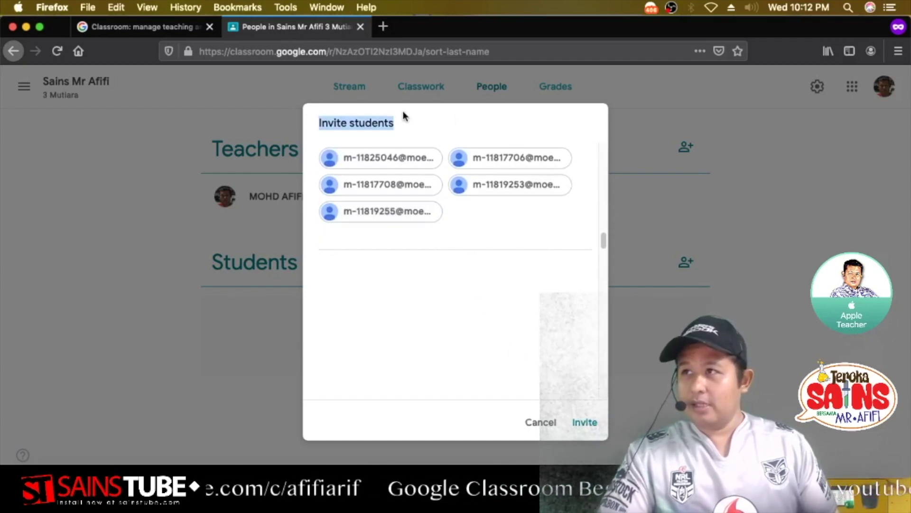
pyautogui.click(587, 428)
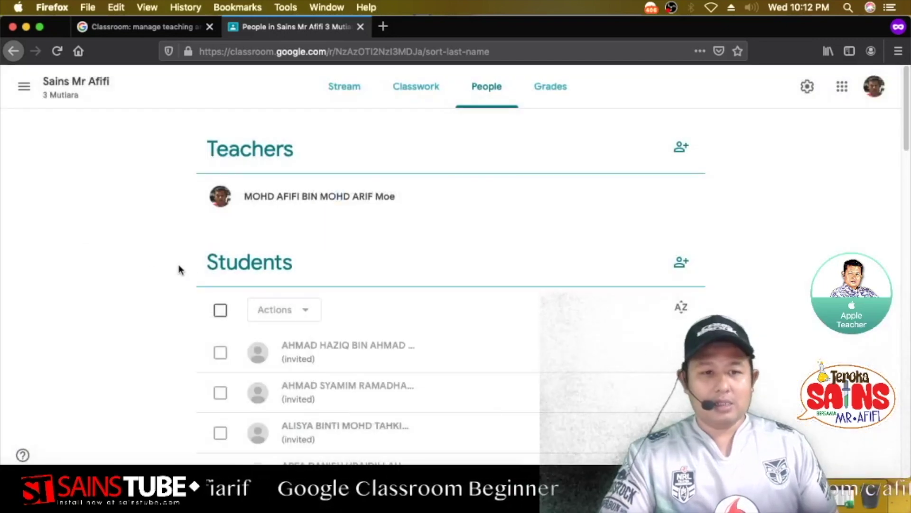
# - Review the class's full list of invited students down to the last entry and return to its beginning
pyautogui.scroll(-20, 179, 269)
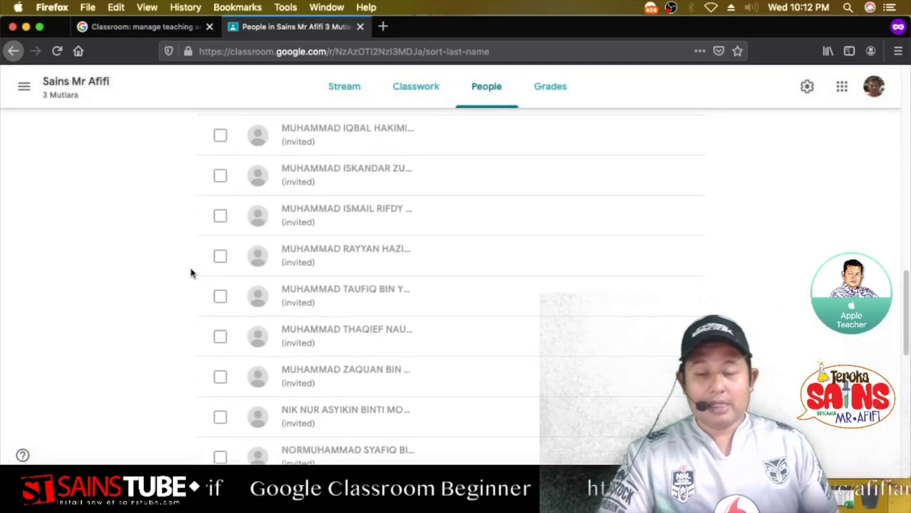
pyautogui.scroll(-10, 192, 272)
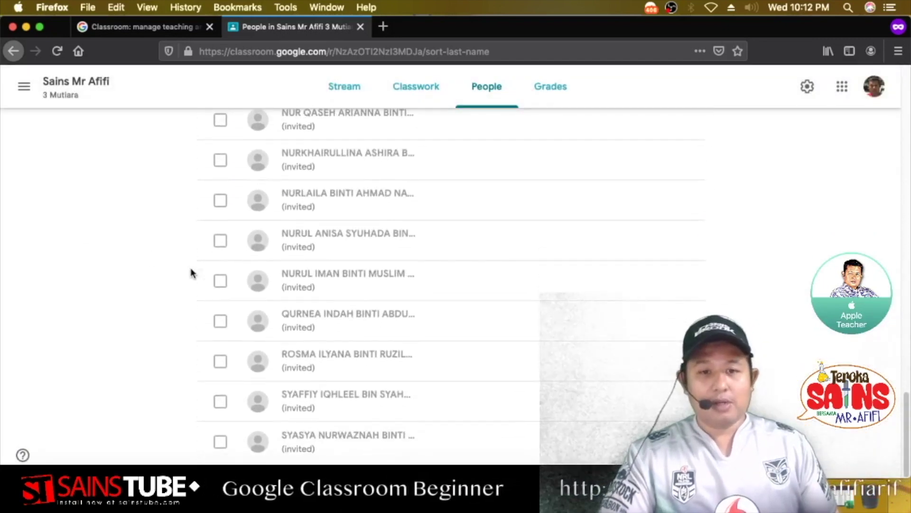
pyautogui.scroll(20, 253, 246)
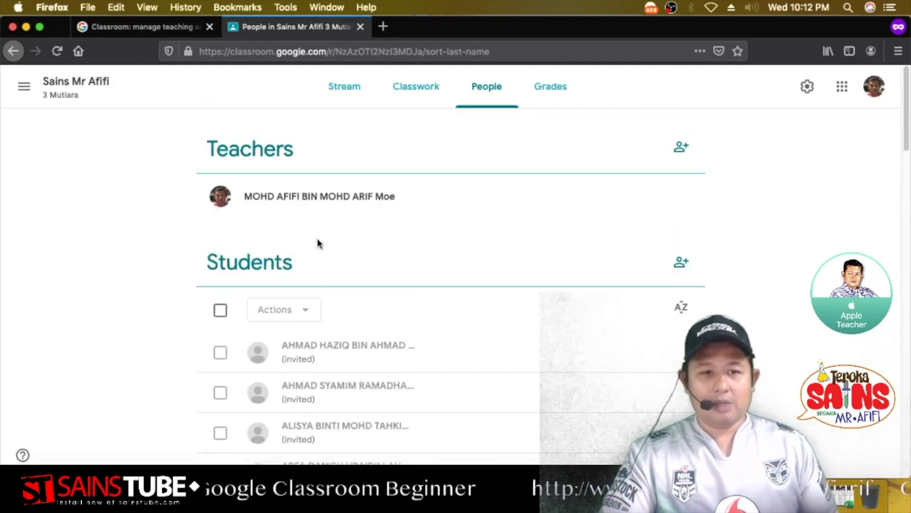